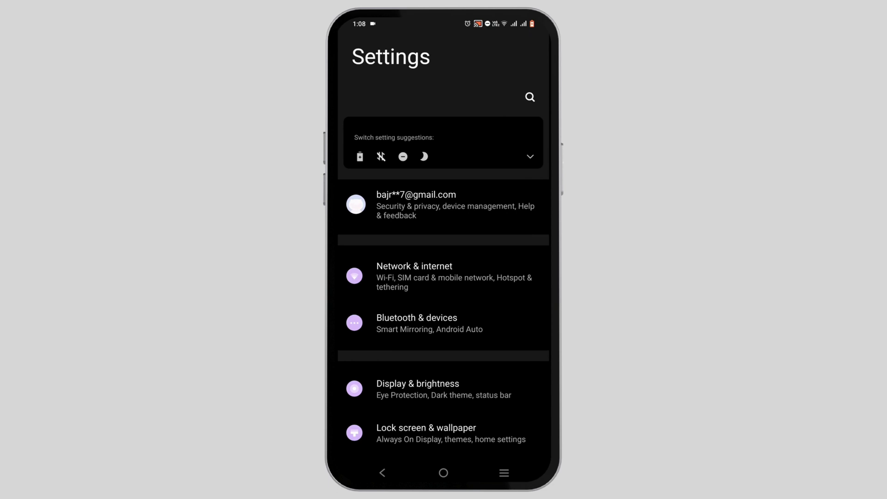
# - Set SIM 1's preferred network type to 4G (preferred)/3G/2G, then back out to the main Settings list
pyautogui.click(440, 276)
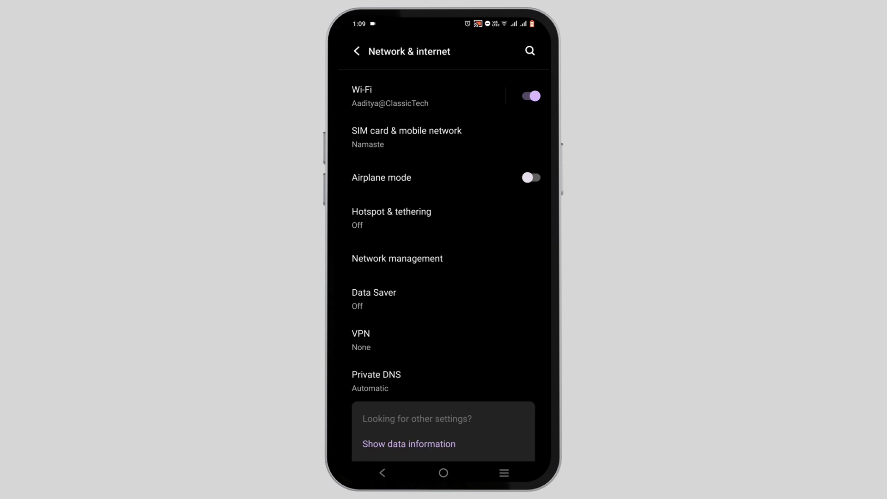
pyautogui.click(452, 136)
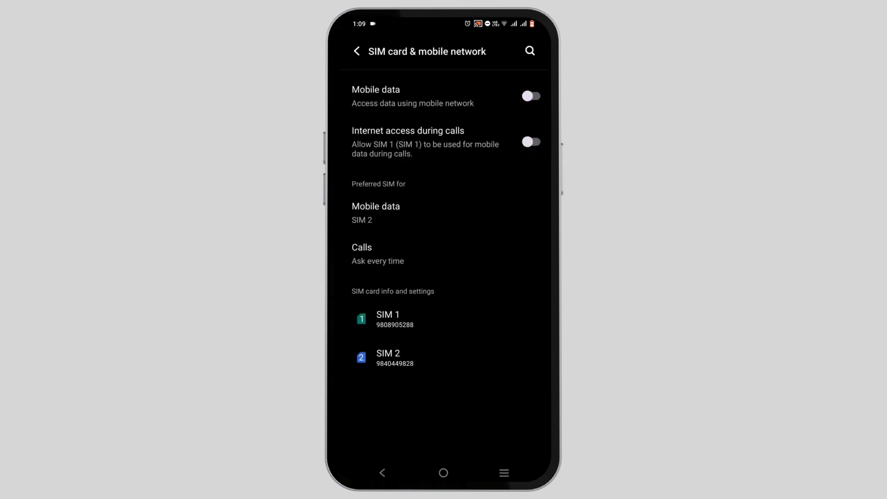
pyautogui.click(417, 311)
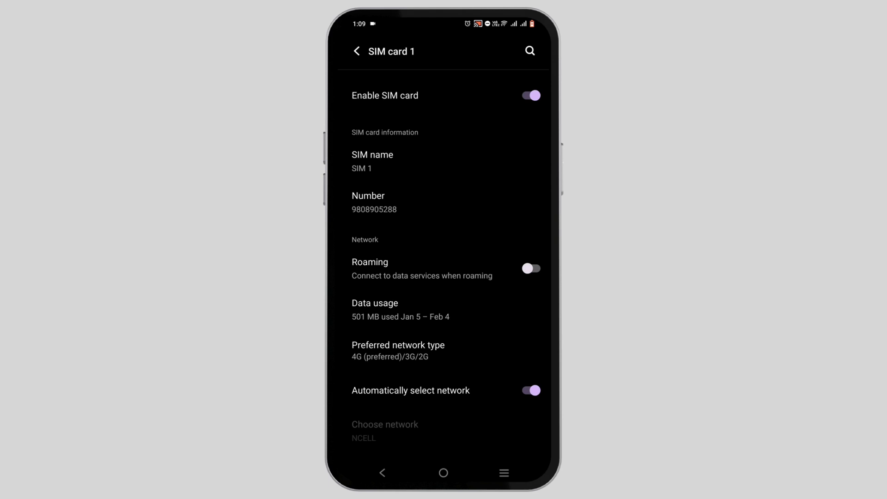
pyautogui.click(448, 350)
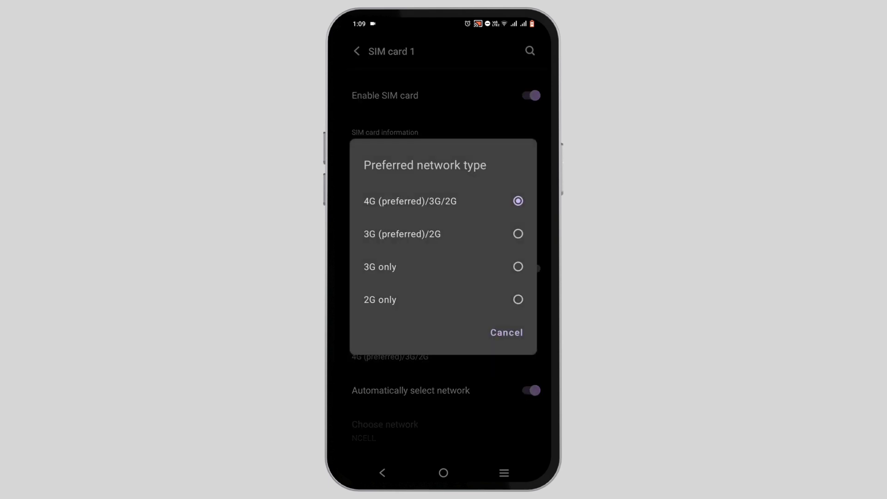
pyautogui.click(419, 213)
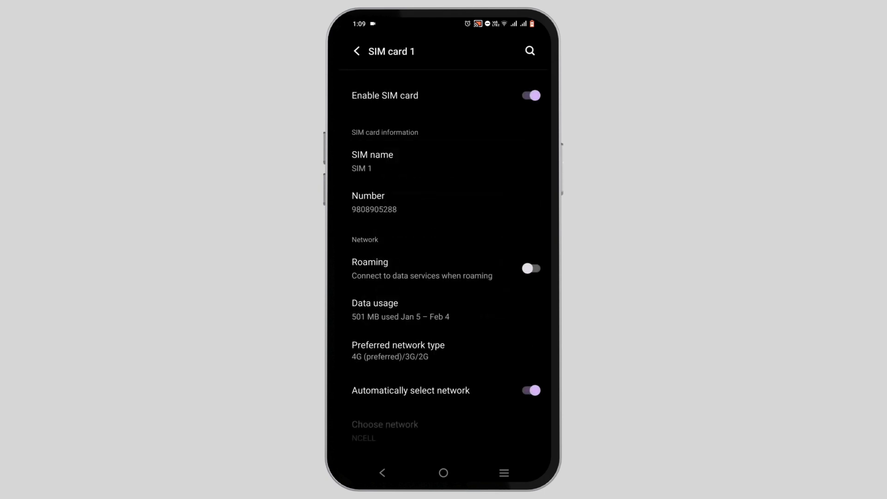
pyautogui.click(382, 471)
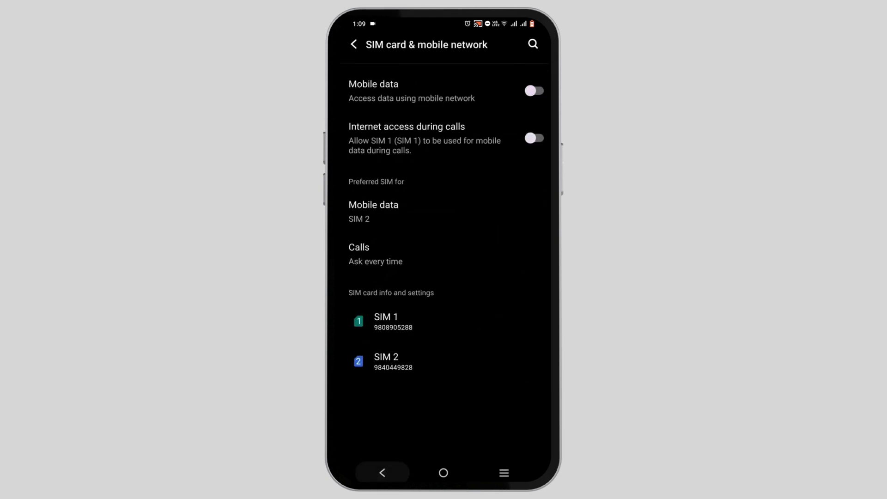
pyautogui.click(382, 471)
pyautogui.click(382, 472)
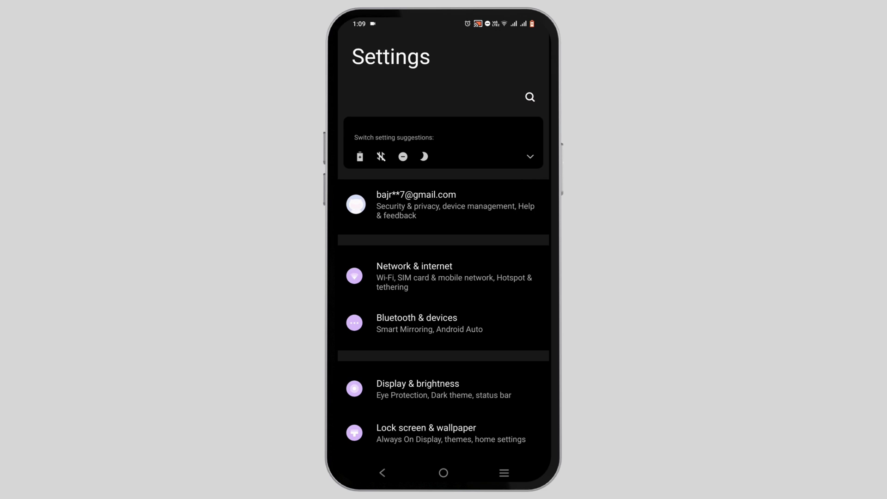
pyautogui.moveTo(453, 385); pyautogui.dragTo(491, 275)
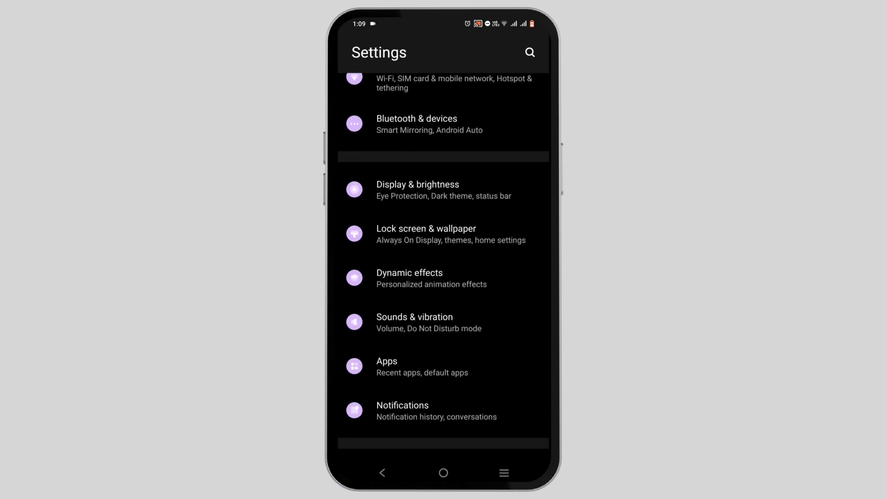
# - Open the All apps list and start a search for SIM Toolkit
pyautogui.click(463, 370)
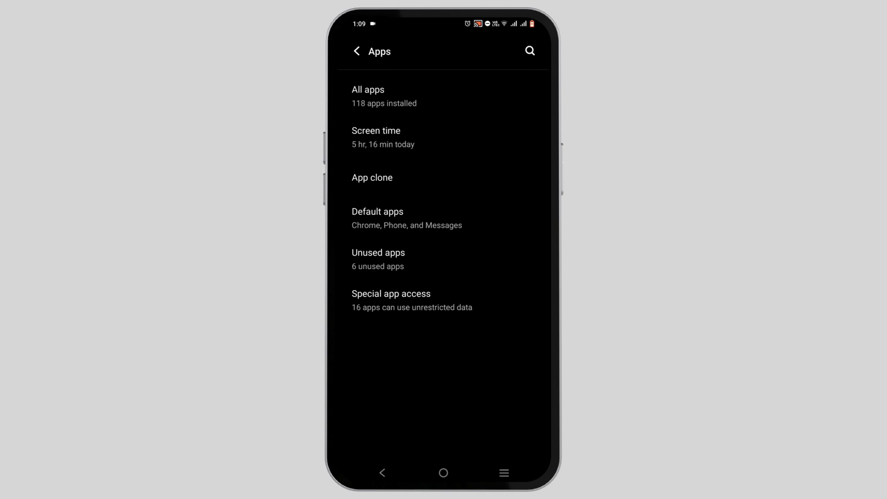
pyautogui.click(447, 100)
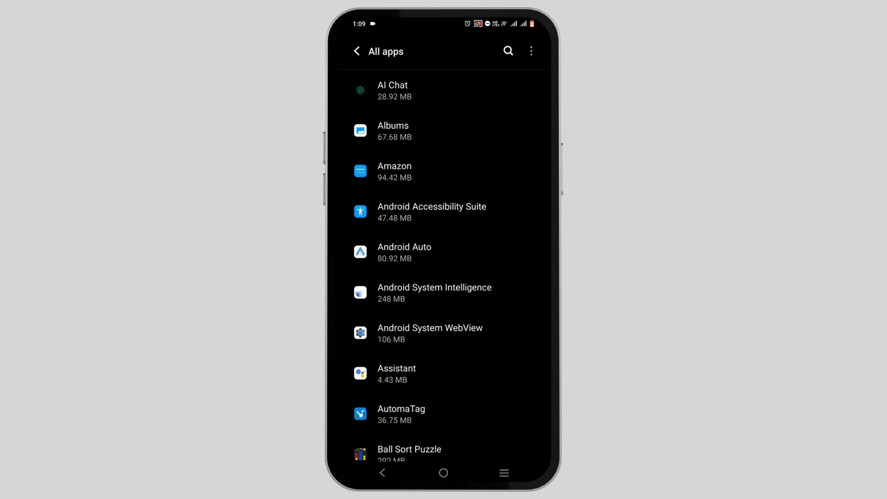
pyautogui.click(508, 51)
pyautogui.write('sim')
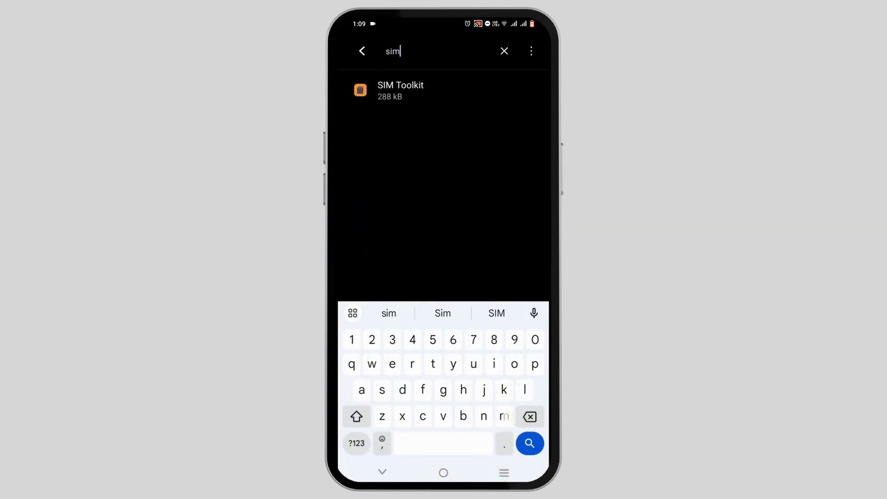
# - Force stop SIM Toolkit, clear its cache to 0 B, and go to the home screen
pyautogui.click(400, 90)
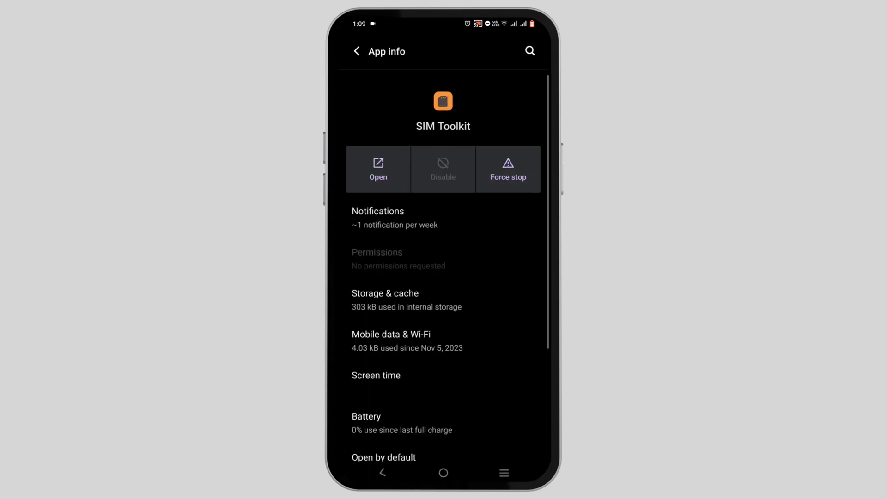
pyautogui.click(509, 172)
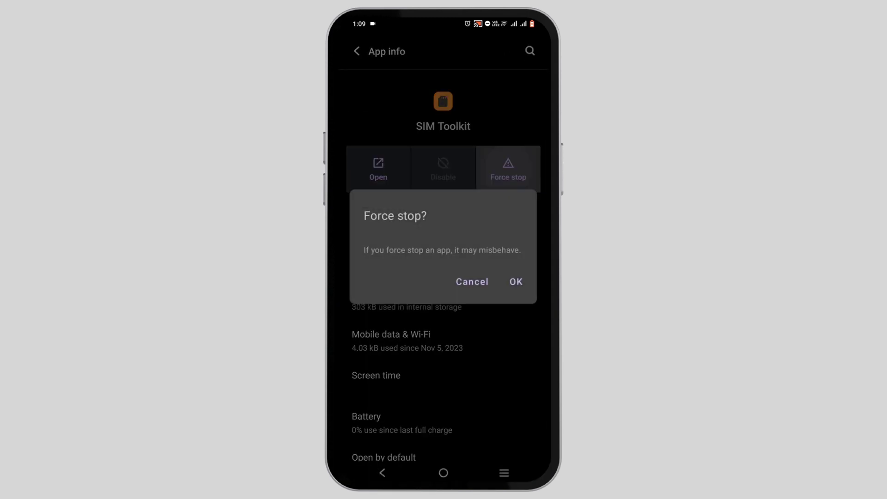
pyautogui.click(517, 282)
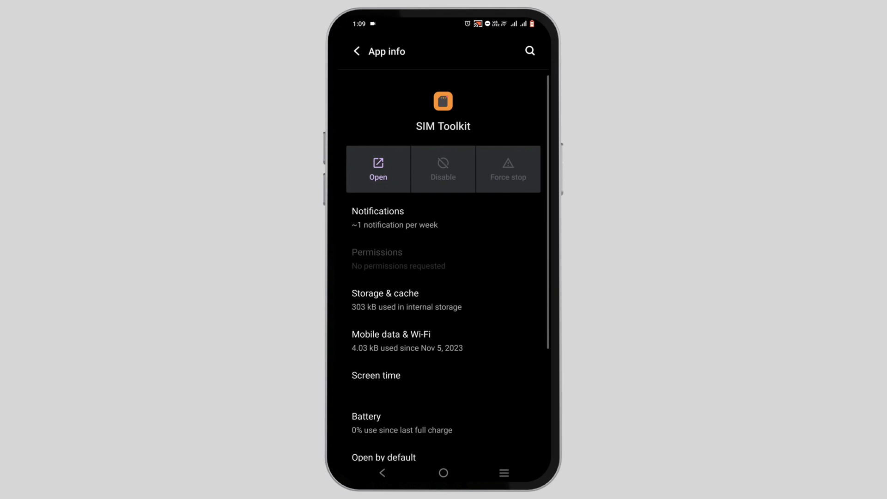
pyautogui.click(406, 299)
pyautogui.click(491, 180)
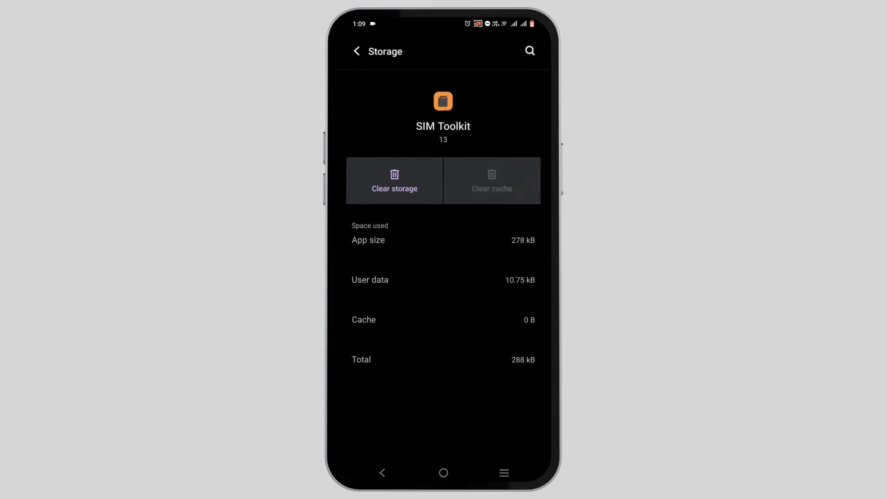
pyautogui.click(443, 472)
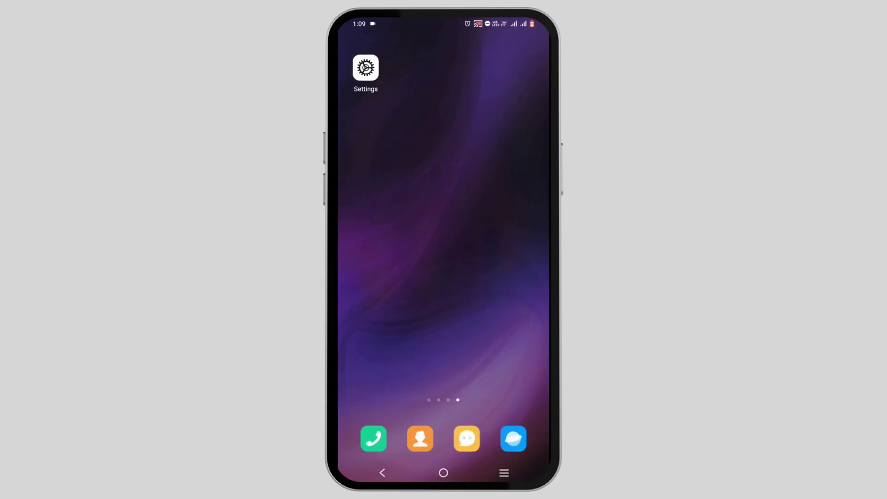
# - Expand Quick Settings and switch airplane mode on, then back off
pyautogui.moveTo(443, 27); pyautogui.dragTo(443, 277)
pyautogui.moveTo(444, 173); pyautogui.dragTo(443, 415)
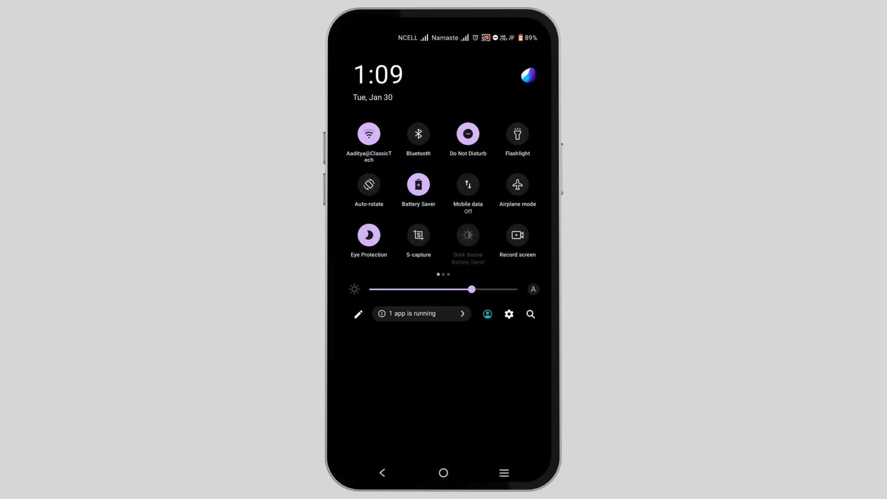
pyautogui.click(517, 185)
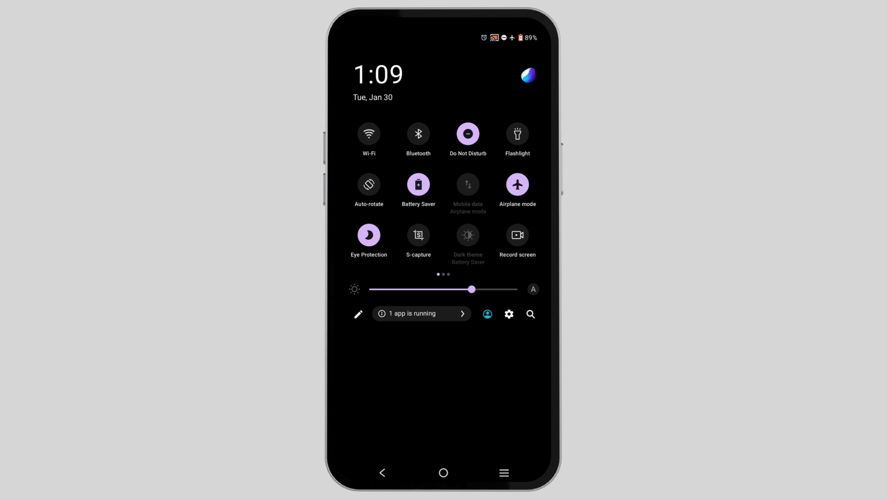
pyautogui.click(517, 184)
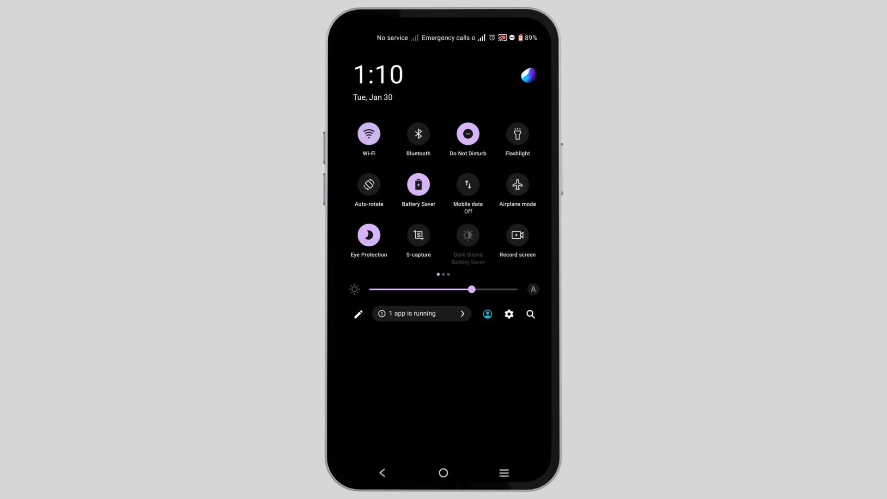
pyautogui.click(517, 279)
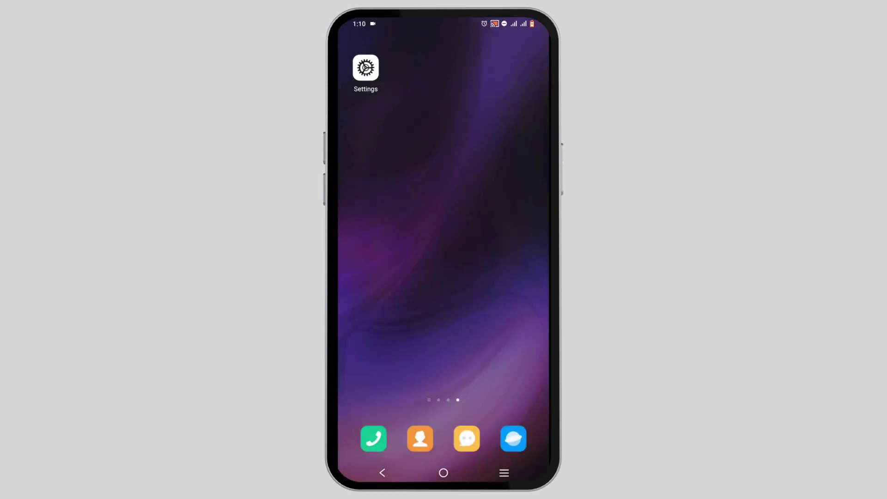